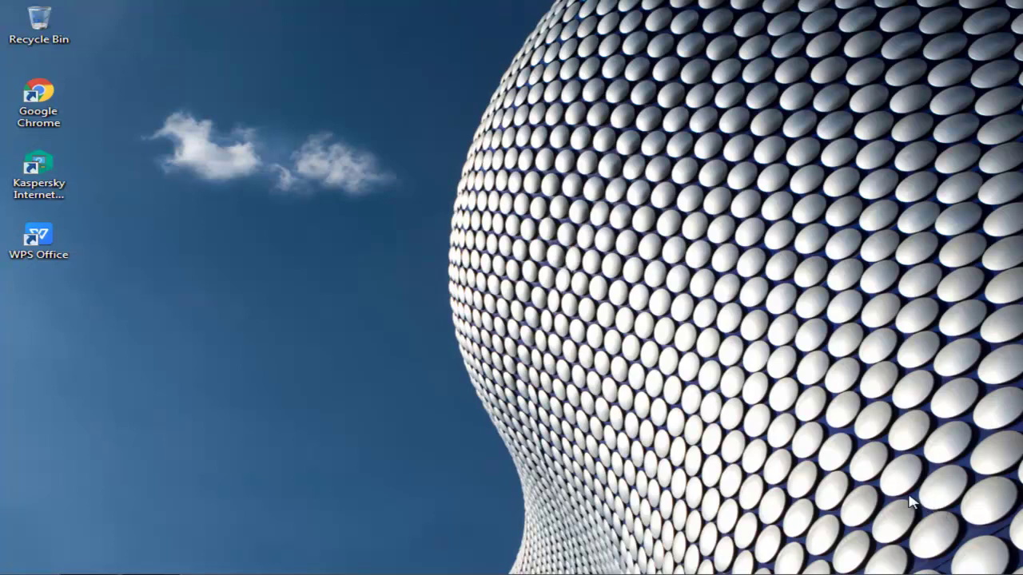
Launch WPS Office and open Latihan 5.xlsx from the Recent list.
double_click(56, 256)
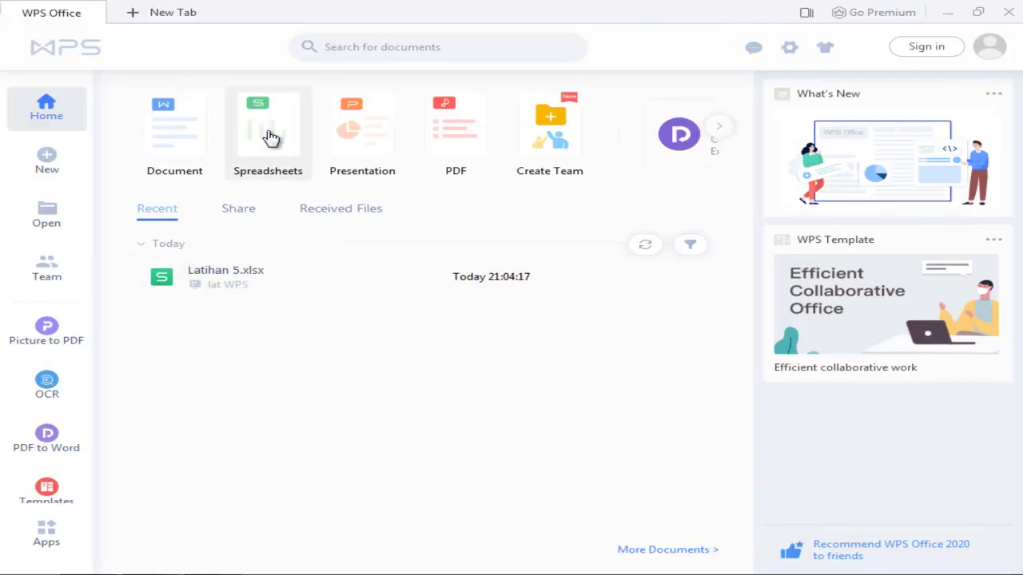
click(232, 273)
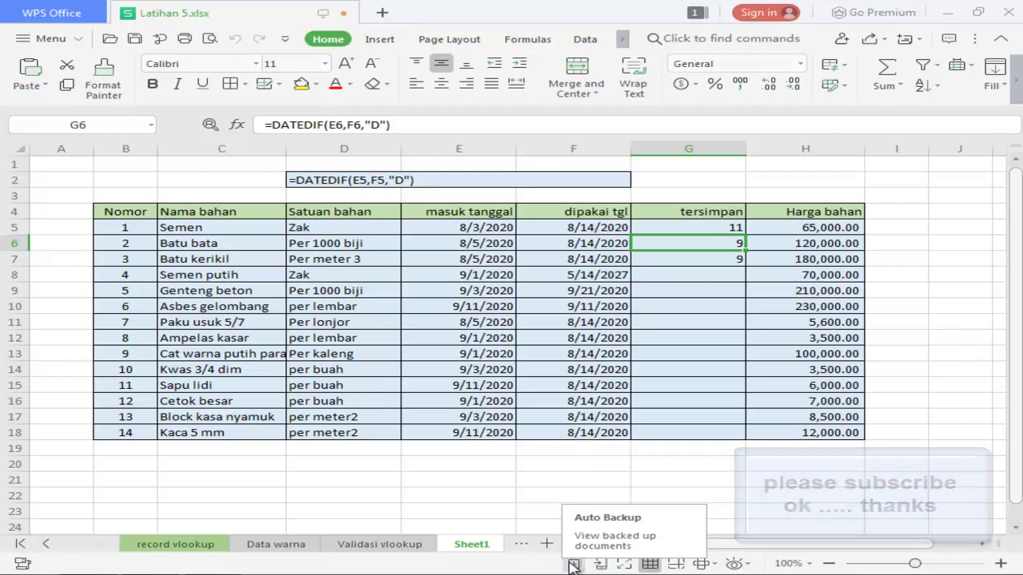
click(573, 564)
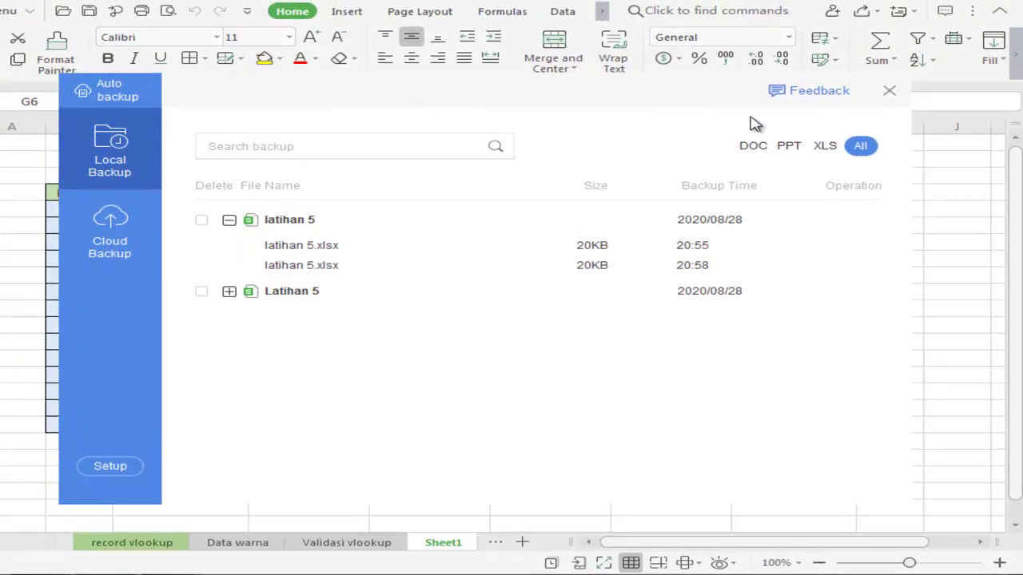
click(890, 94)
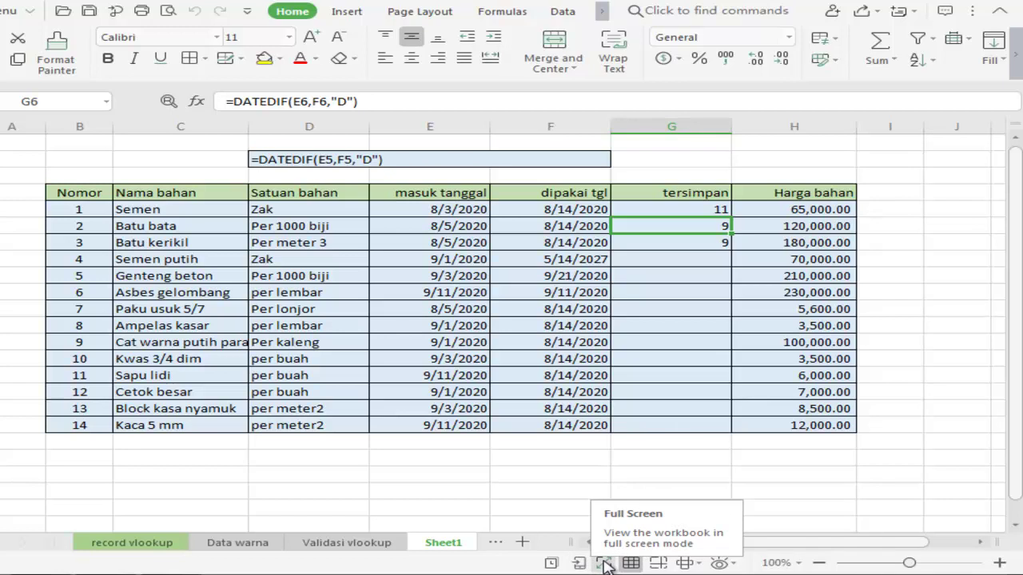
click(605, 565)
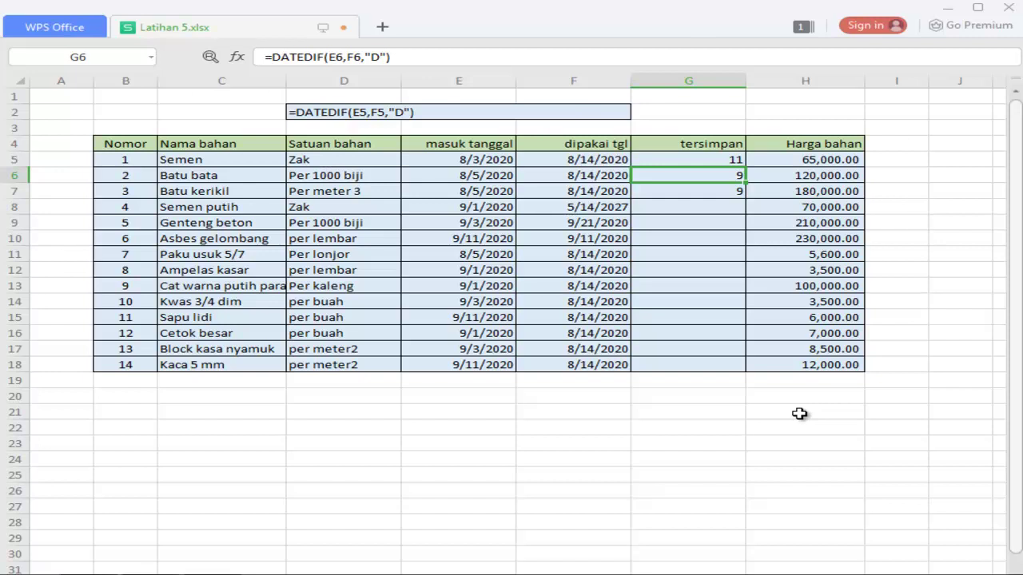
key(Escape)
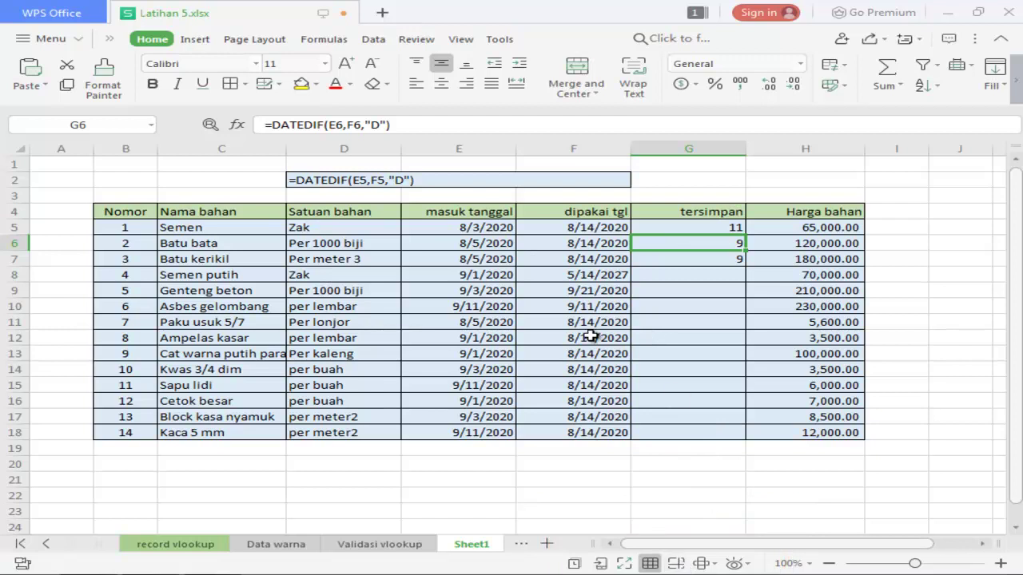
Preview the page breaks, return to Normal view, then select cells F19 and F1.
click(676, 563)
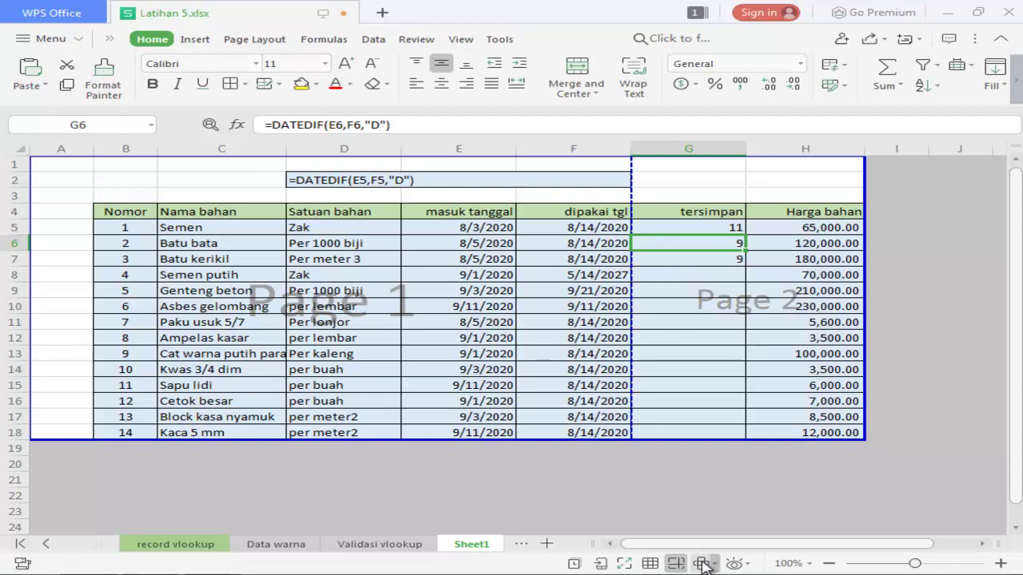
click(650, 565)
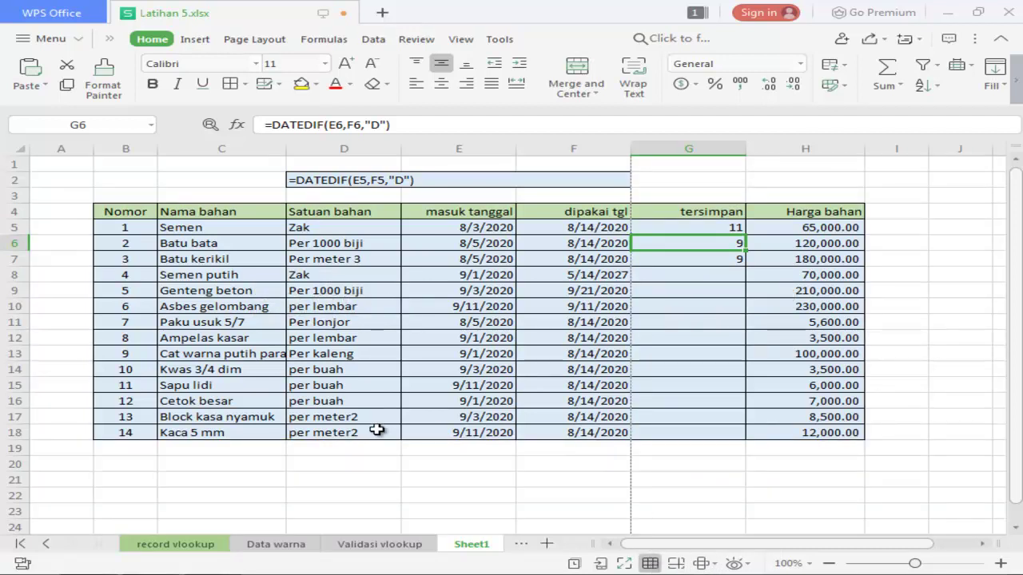
click(599, 453)
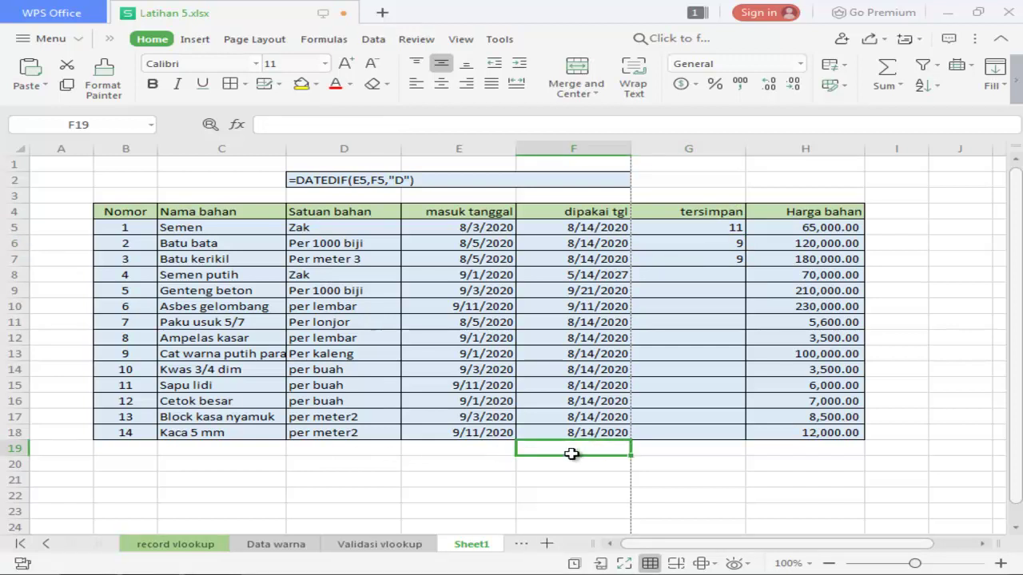
scroll(589, 473, down, 3)
scroll(588, 474, down, 3)
scroll(589, 474, up, 4)
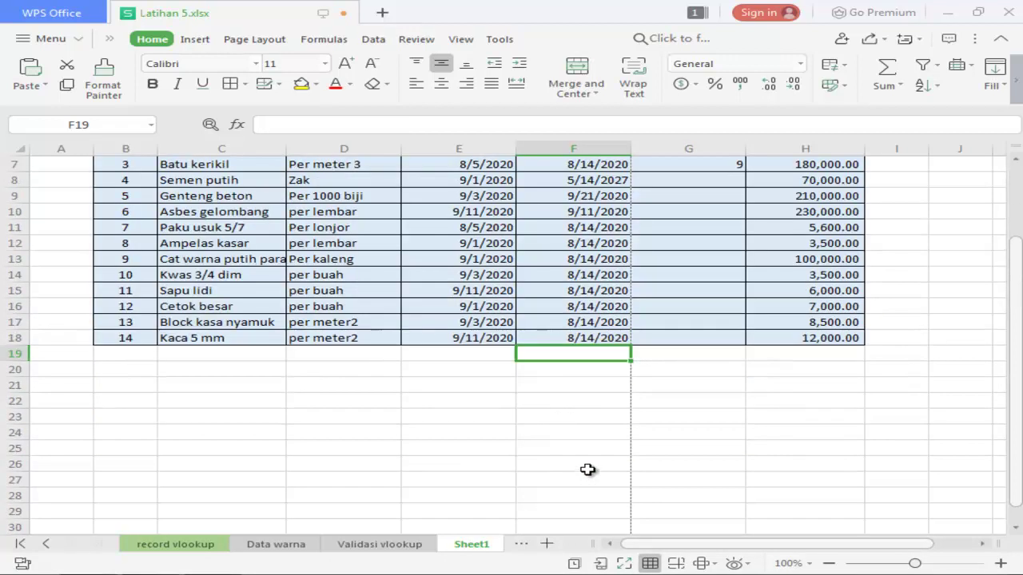
scroll(586, 467, up, 2)
click(621, 166)
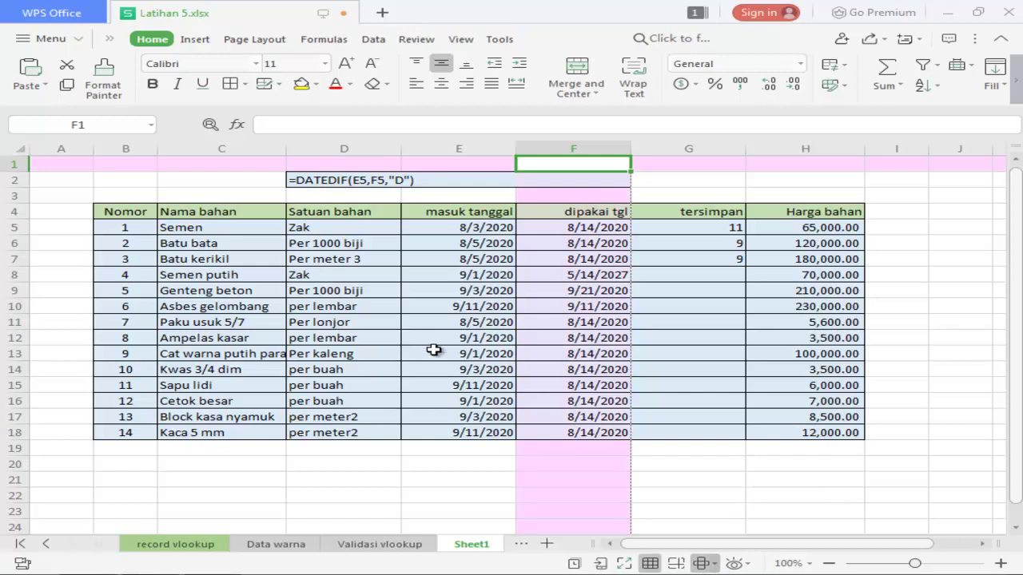
Test reading-mode highlighting by selecting D12, E11, D19, G20, A16 and E20.
click(366, 335)
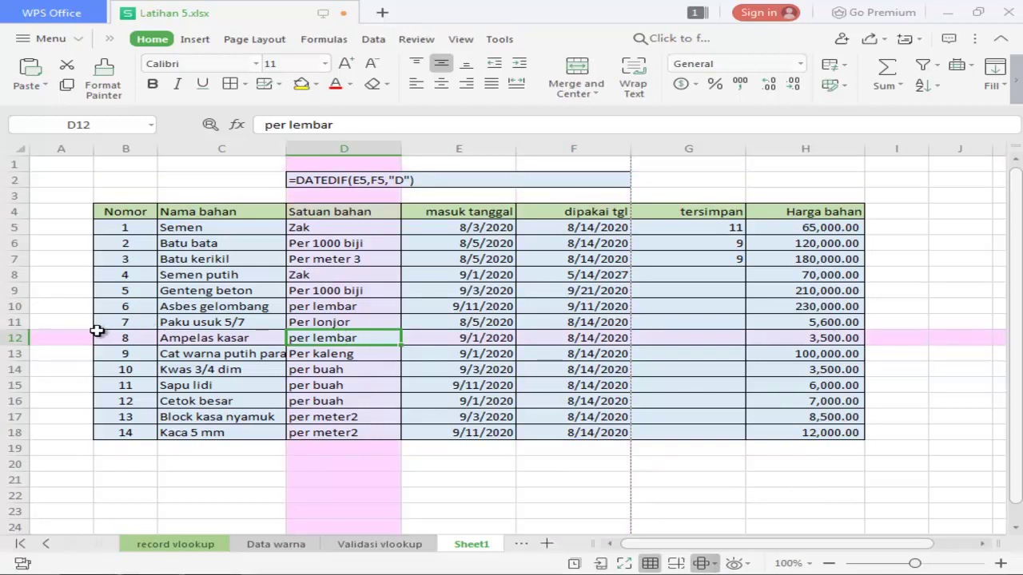
click(468, 320)
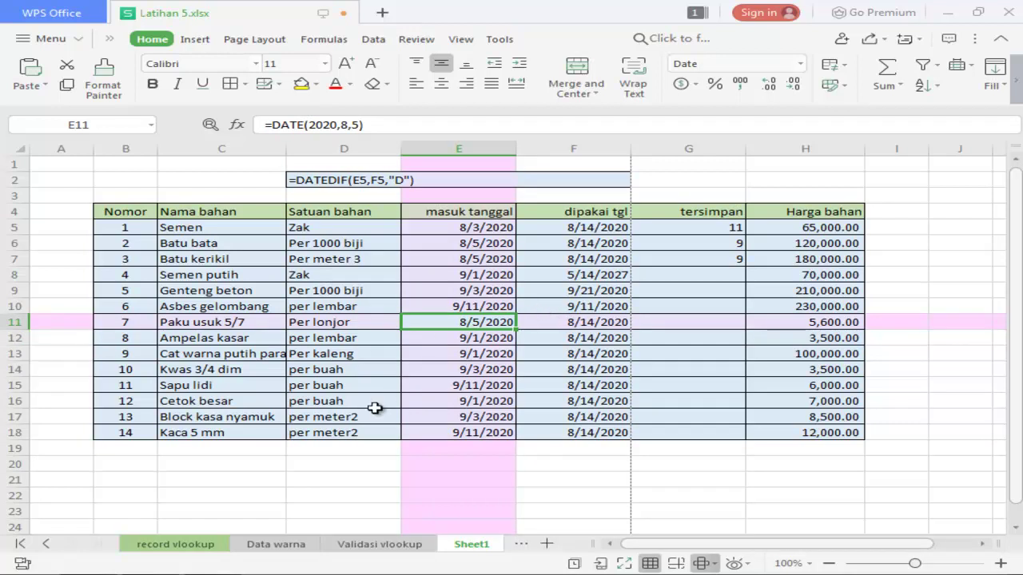
click(333, 451)
click(659, 467)
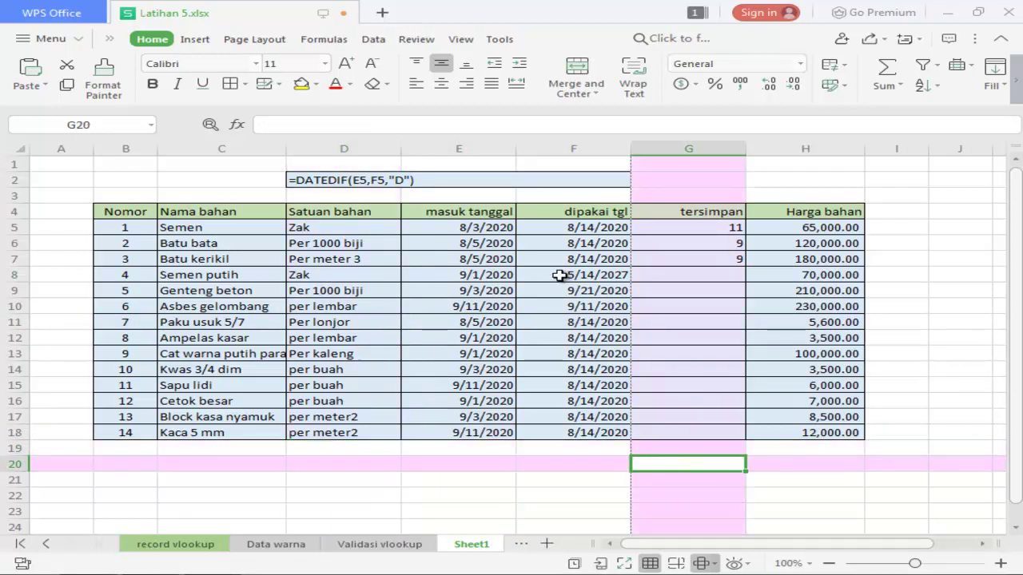
key(Up)
key(Up)
key(Up)
key(Up)
key(Left)
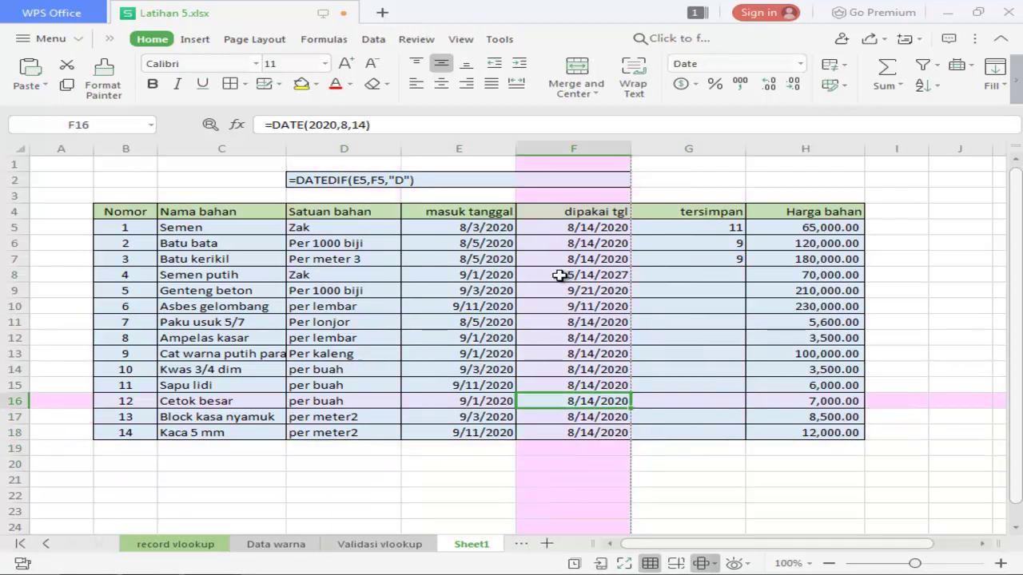
key(Left)
key(Left)
key(Left)
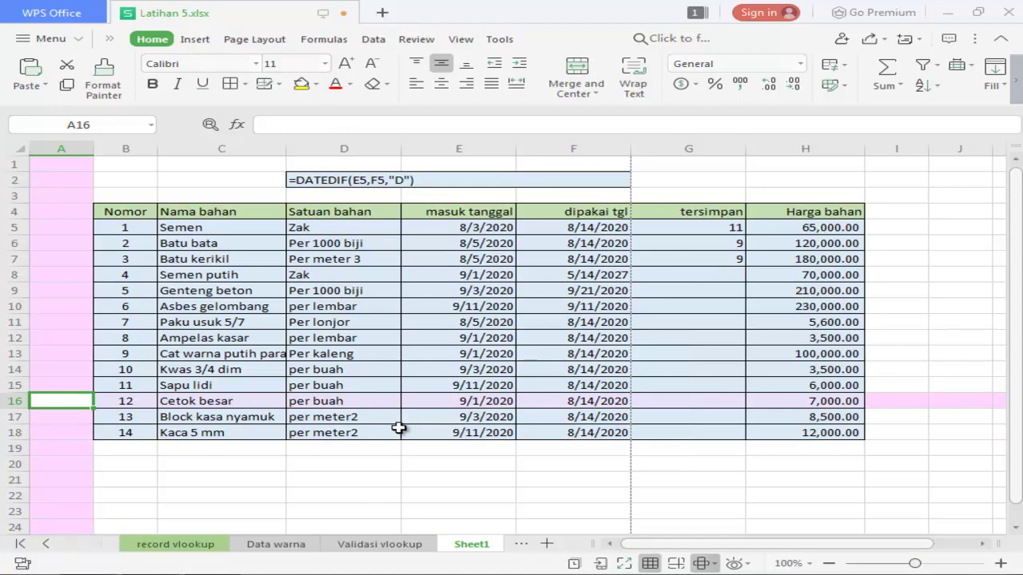
click(380, 452)
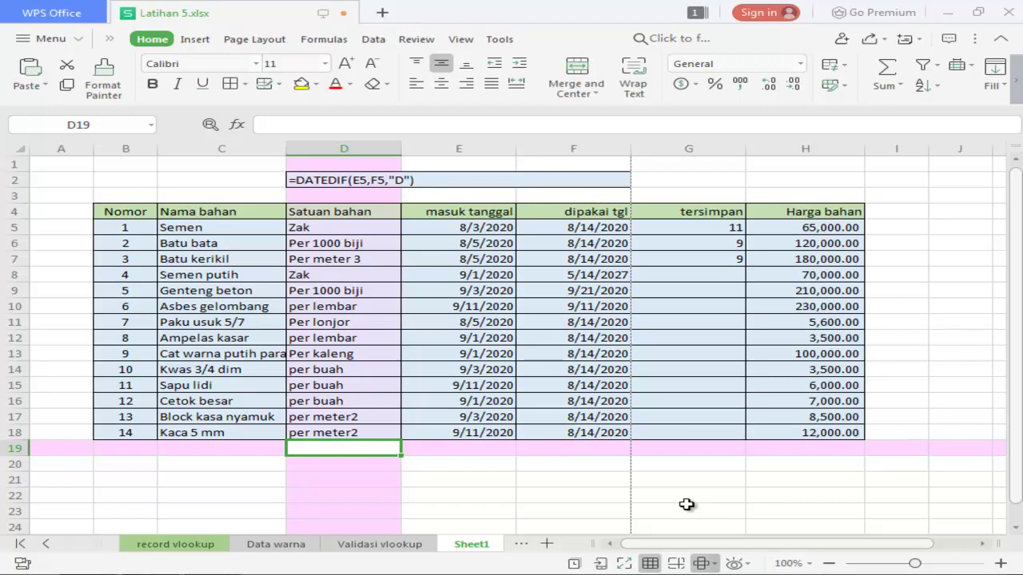
click(487, 465)
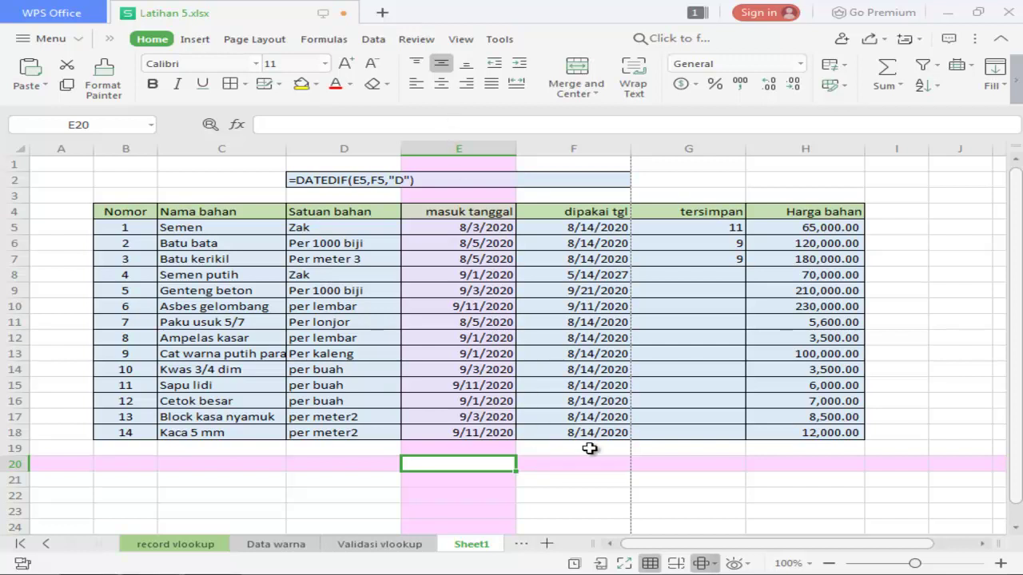
Change the reading-mode highlight colour to yellow, then switch reading mode off.
click(717, 565)
click(741, 499)
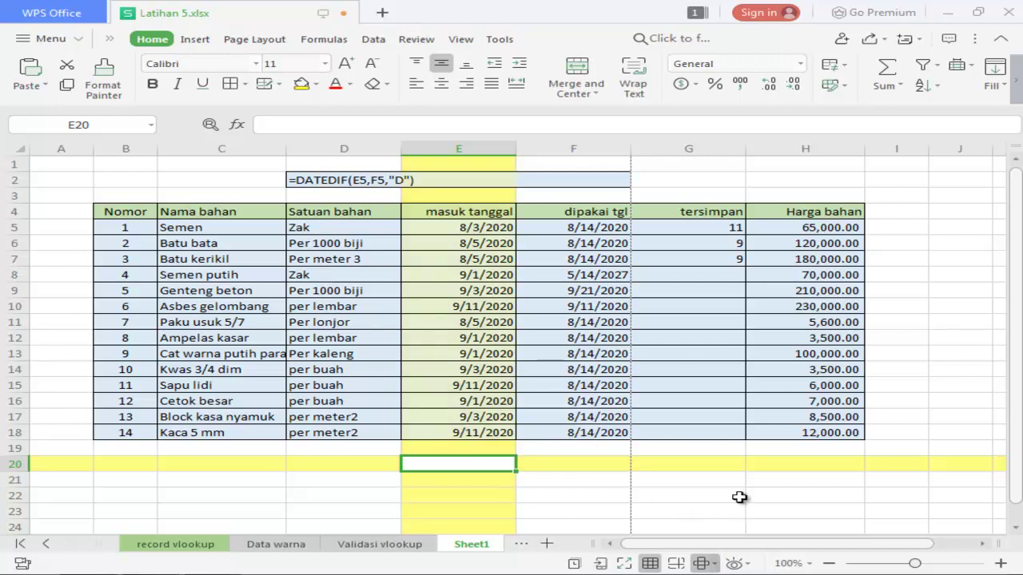
click(712, 564)
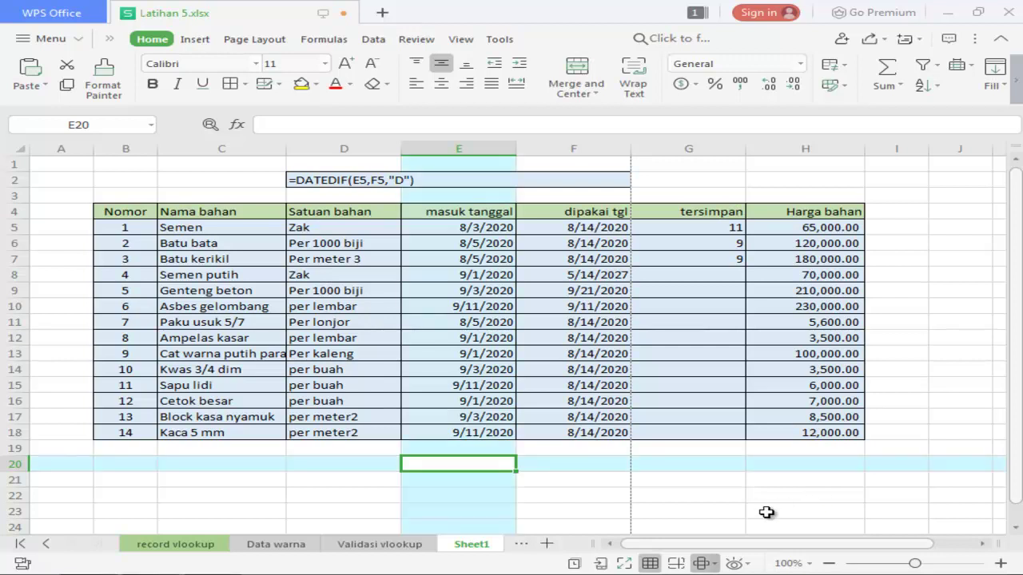
click(714, 564)
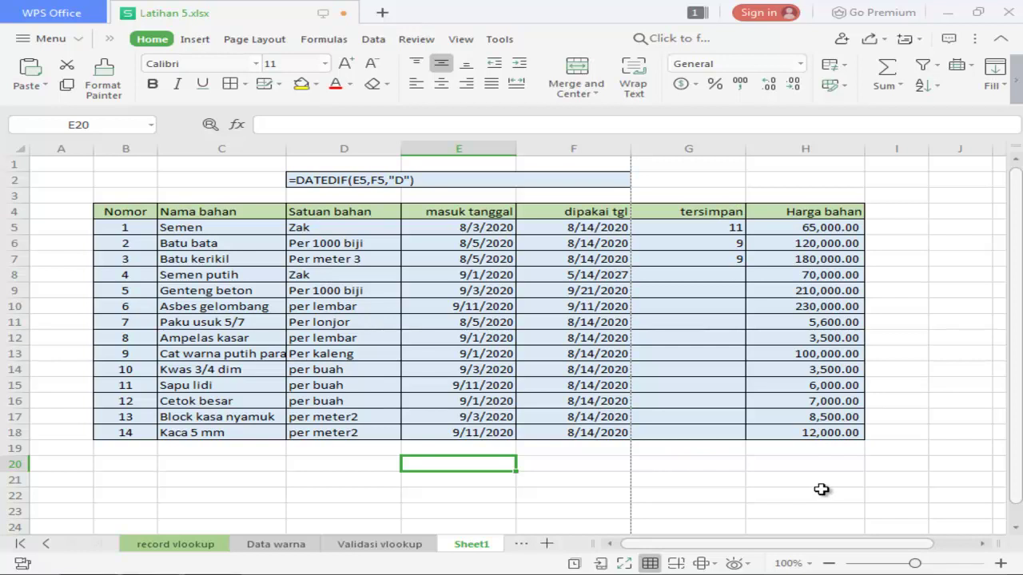
click(1000, 564)
click(1001, 564)
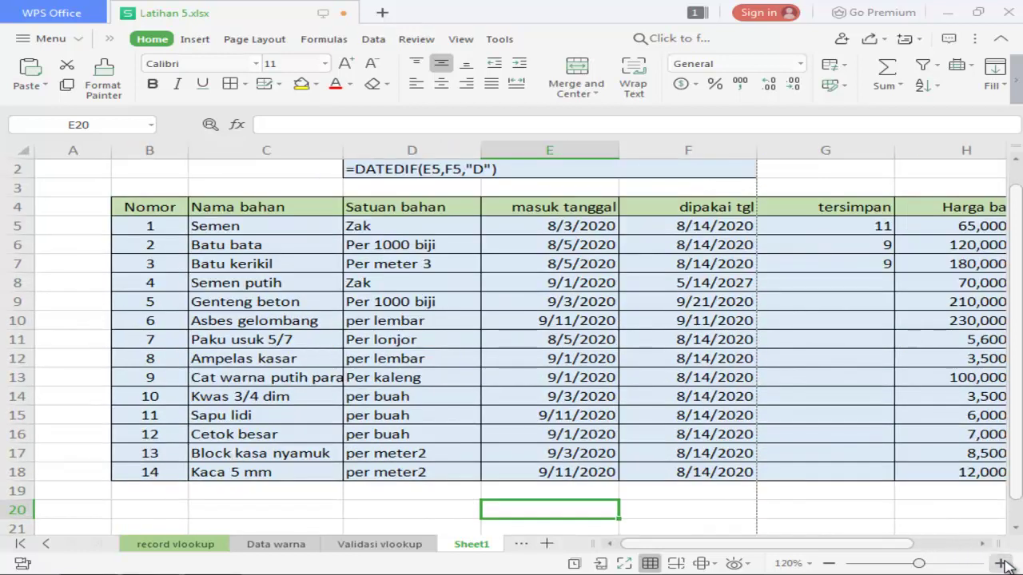
drag(818, 456, 752, 442)
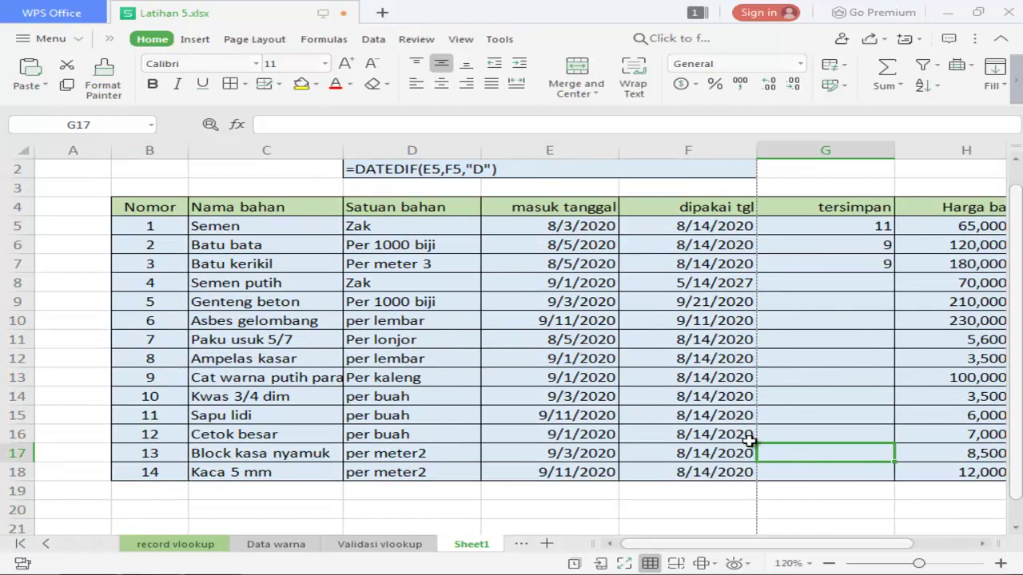
click(897, 524)
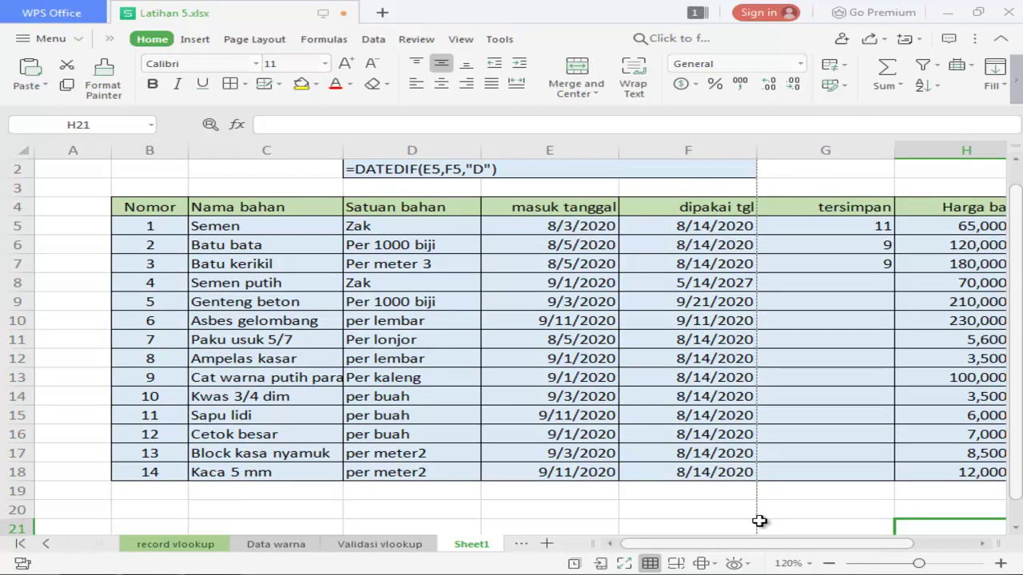
scroll(726, 511, down, 1)
scroll(726, 511, up, 2)
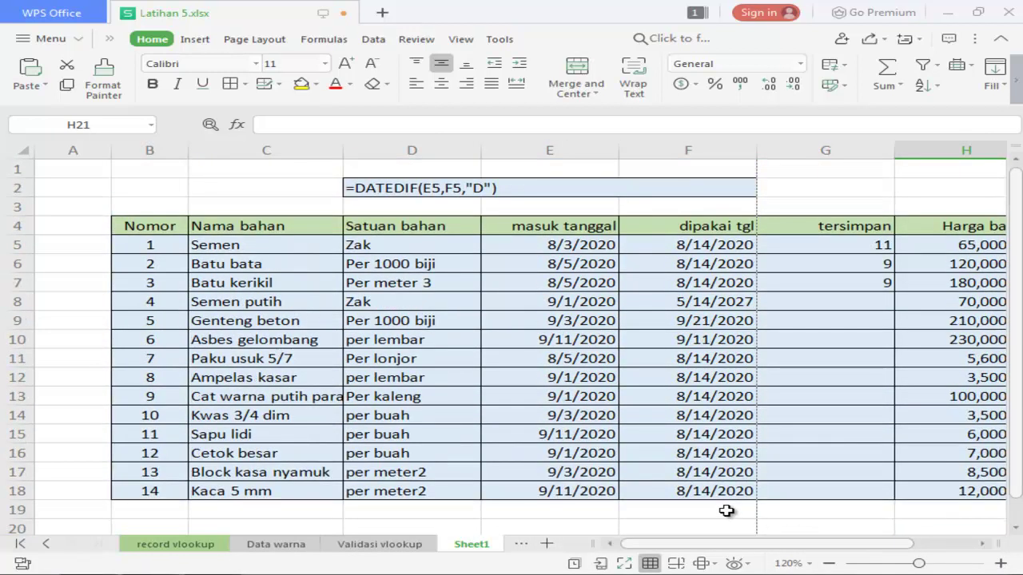
click(828, 563)
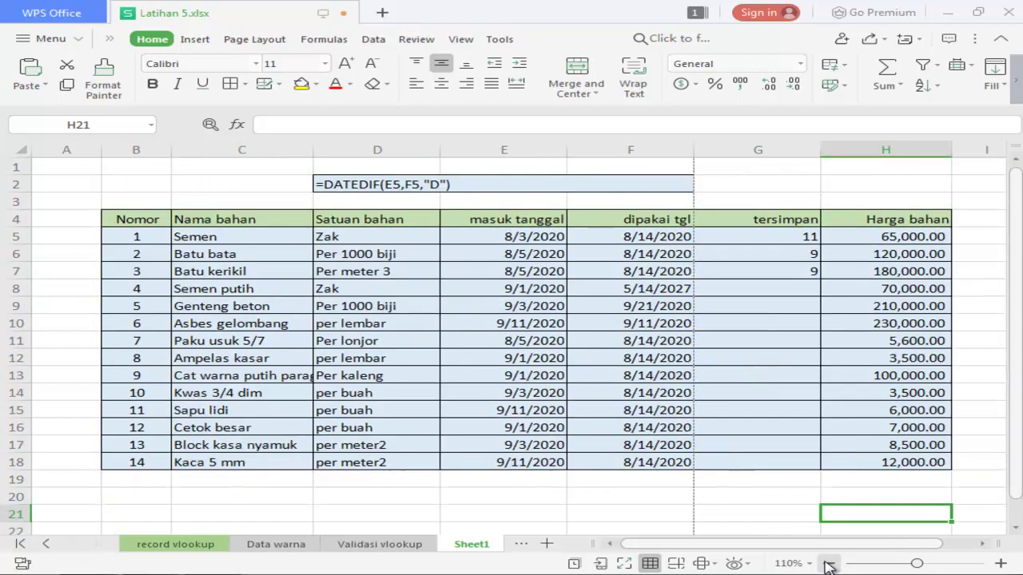
click(829, 564)
click(829, 564)
click(829, 564)
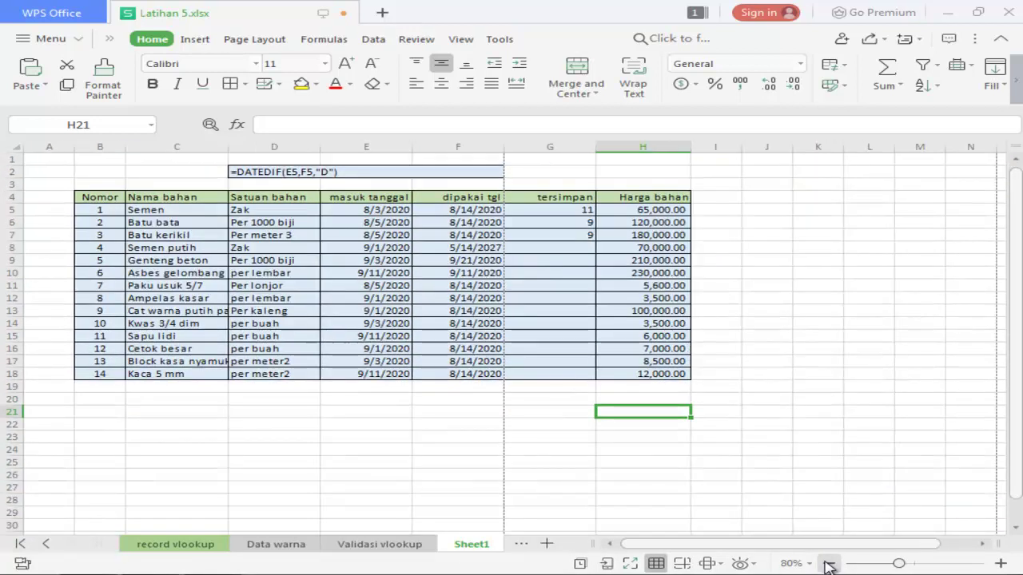
click(1001, 563)
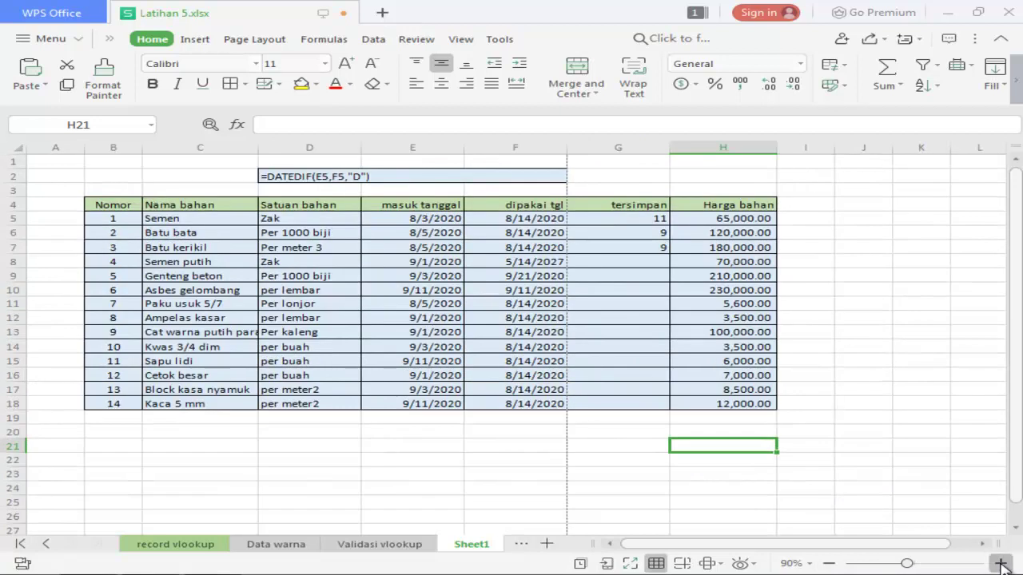
click(1000, 564)
click(1001, 563)
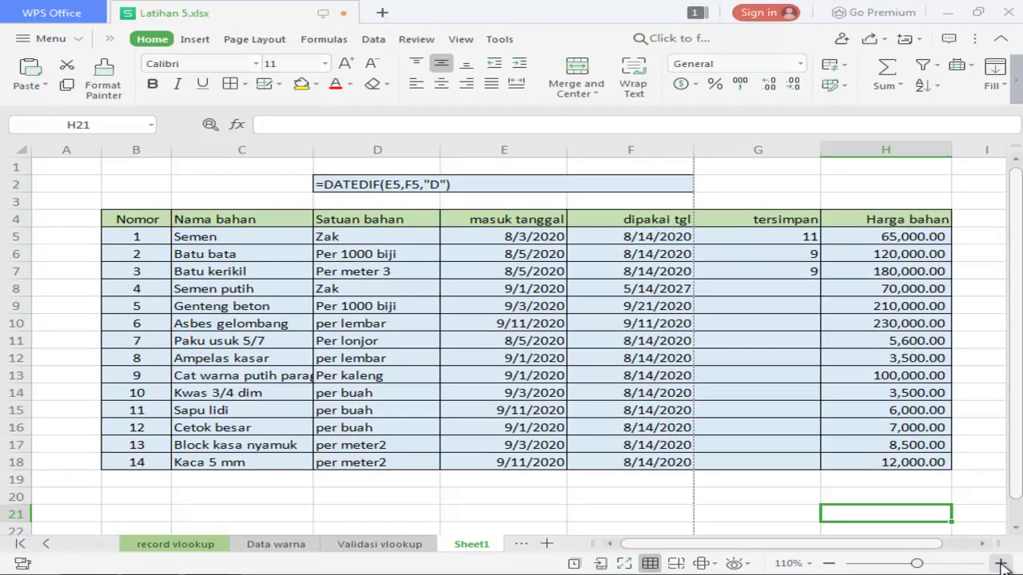
click(1000, 564)
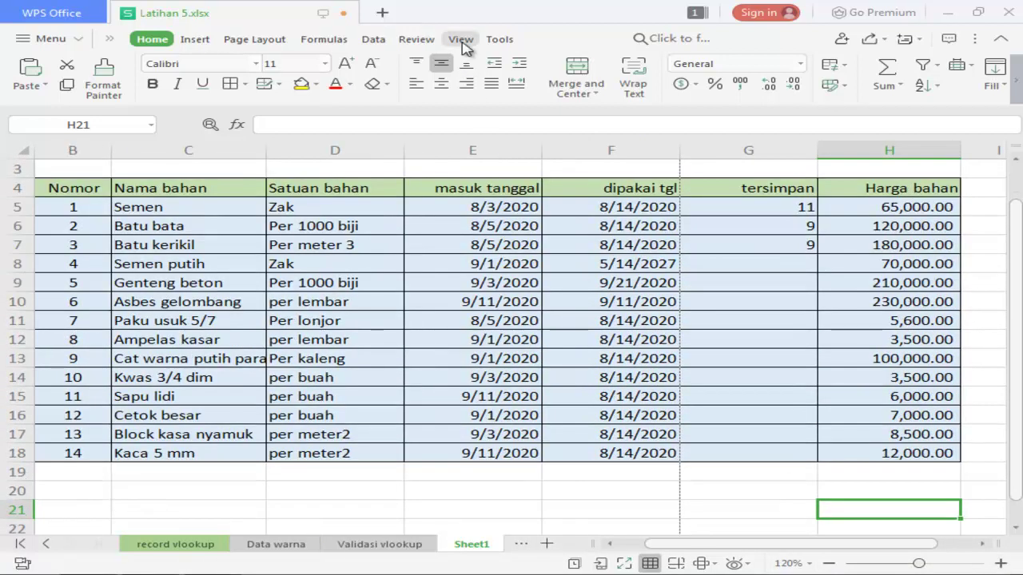
Set Sheet1 to 100% zoom via View > Zoom, then go back to Home.
click(462, 40)
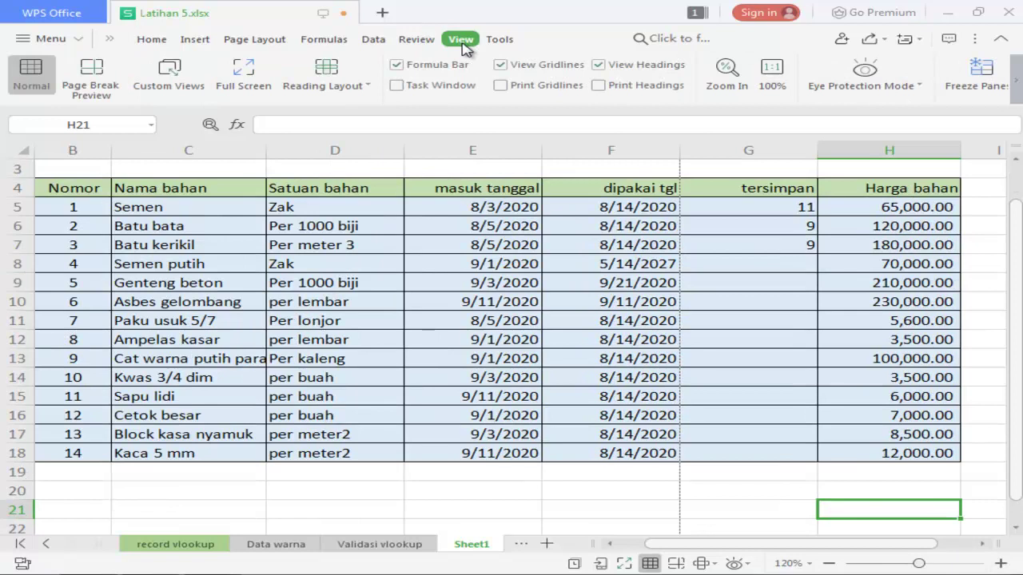
click(728, 72)
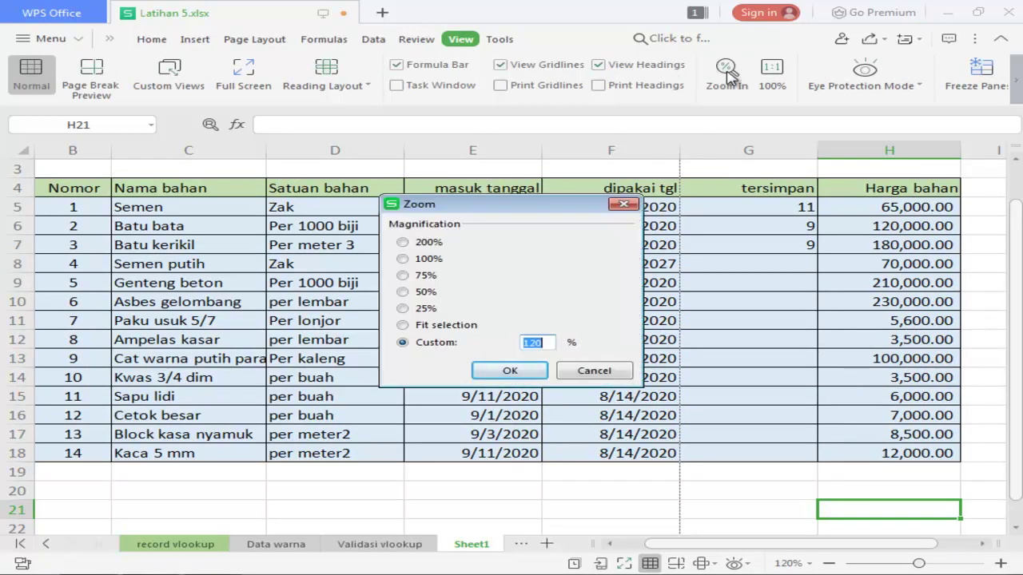
click(432, 258)
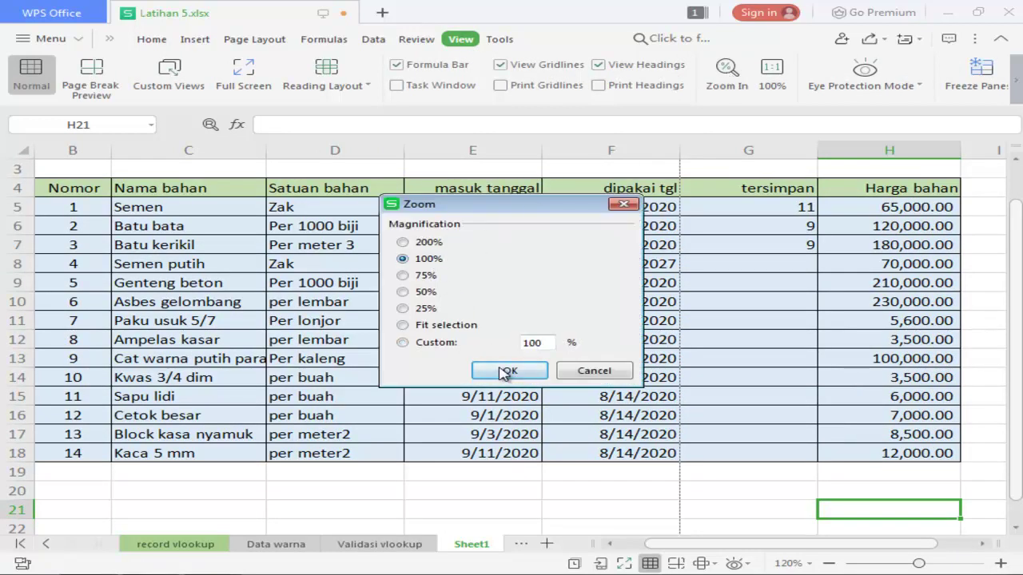
click(505, 372)
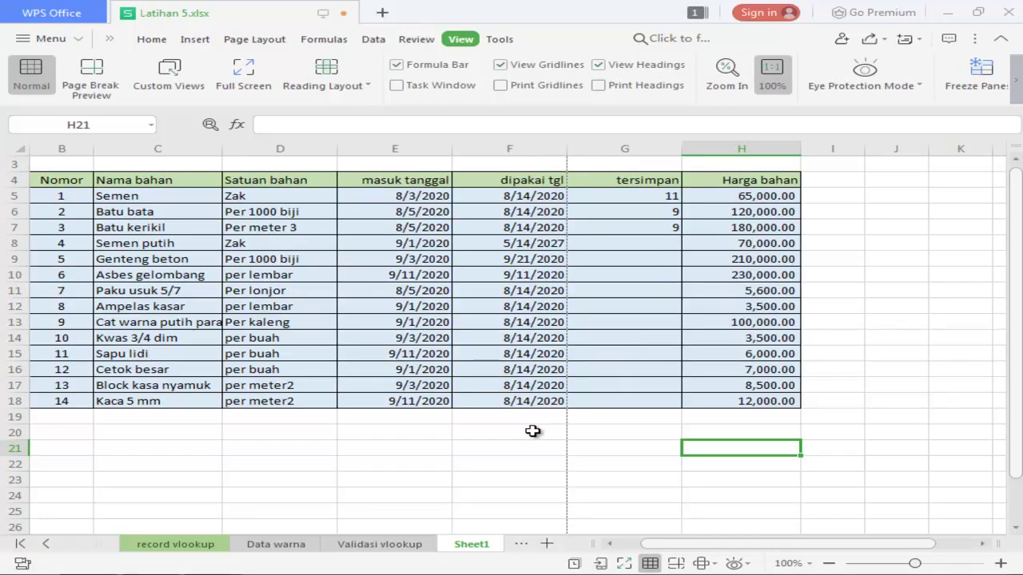
click(152, 38)
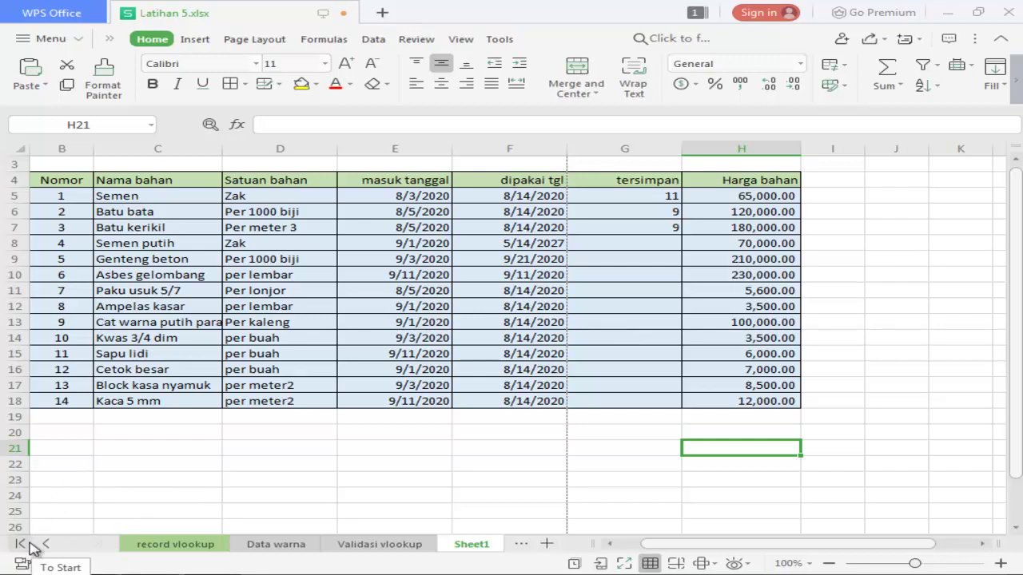
click(30, 545)
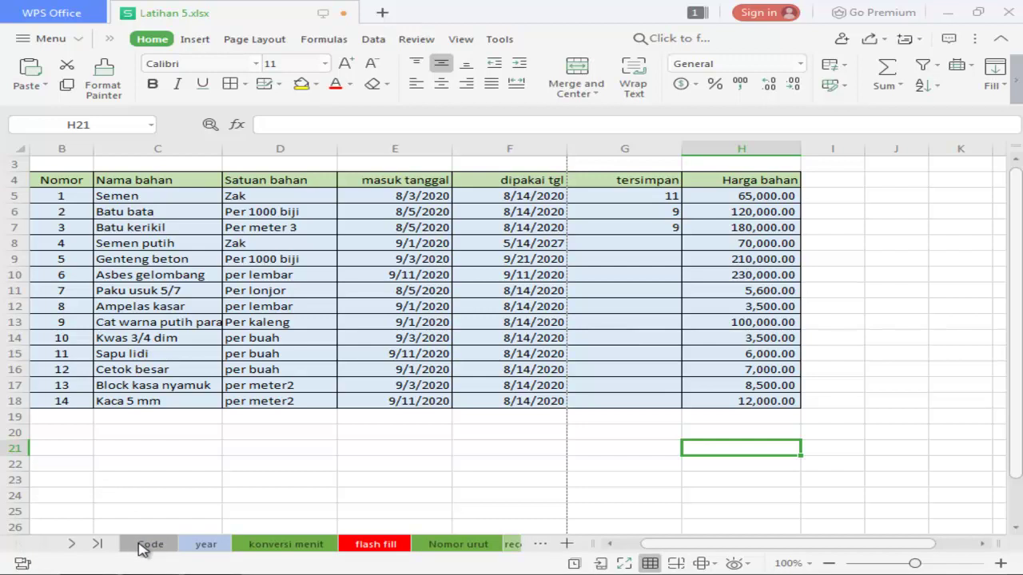
click(144, 545)
click(203, 546)
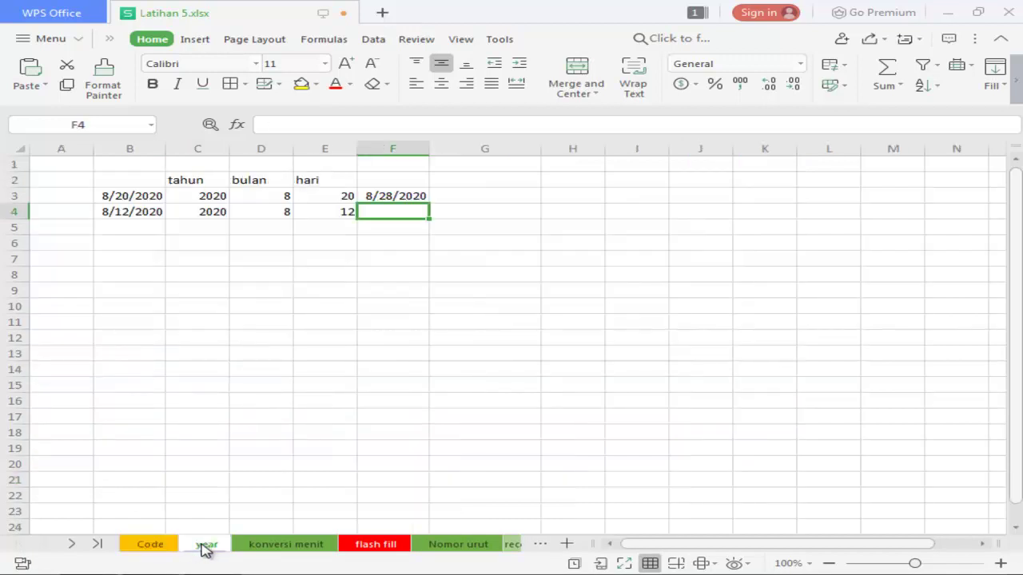
click(146, 548)
click(203, 548)
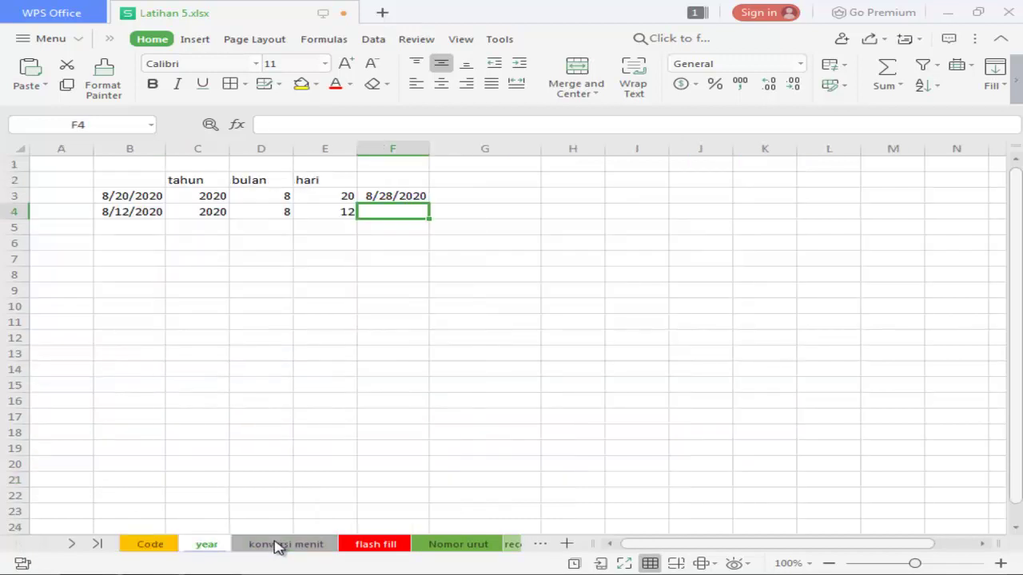
click(276, 546)
click(369, 545)
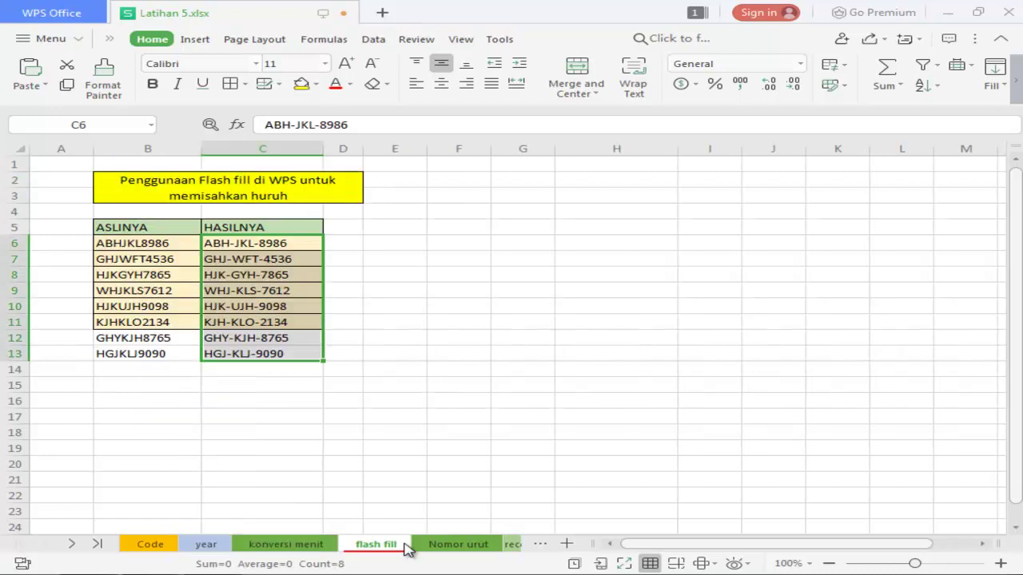
click(438, 550)
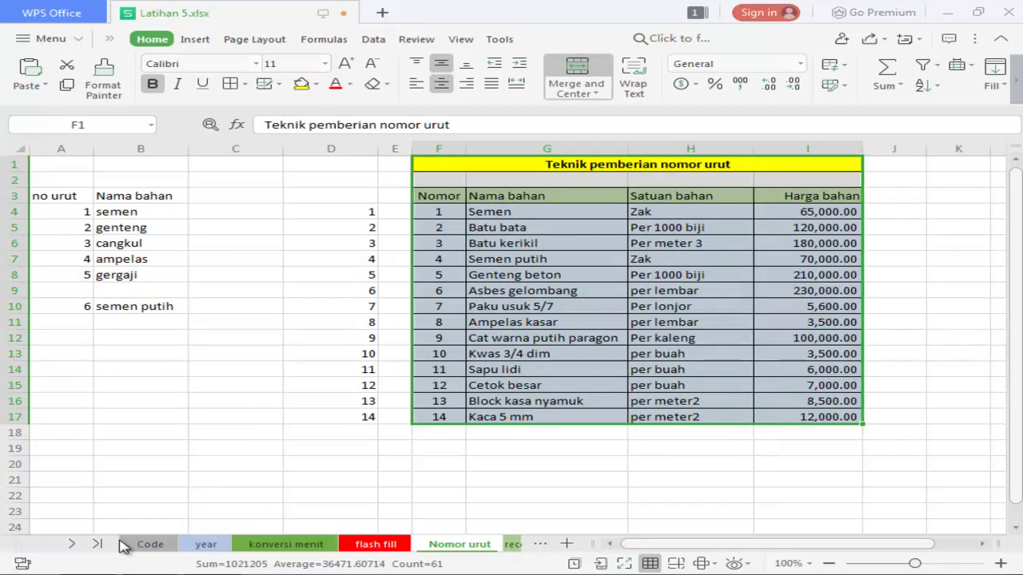
click(72, 544)
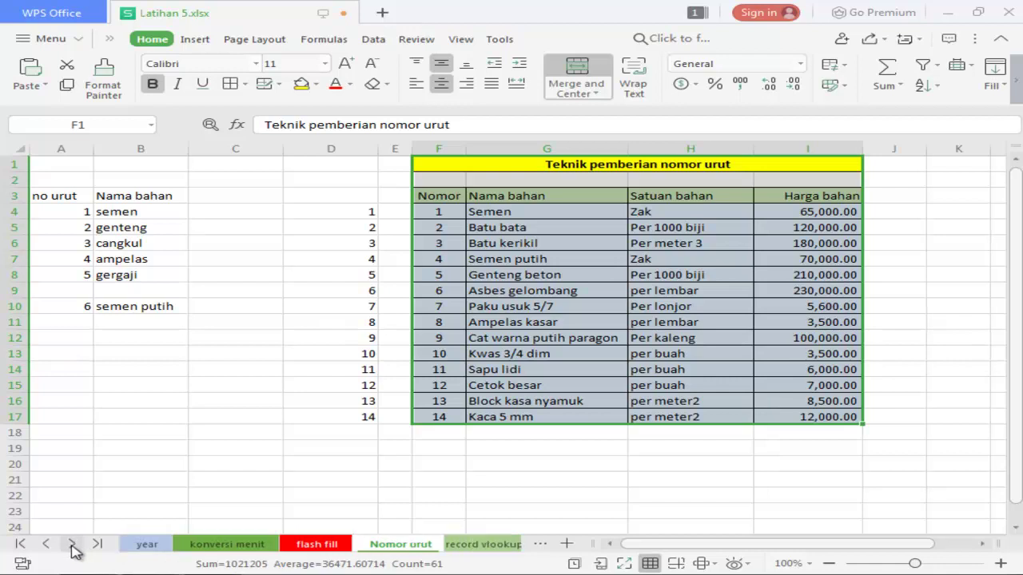
click(73, 547)
click(99, 547)
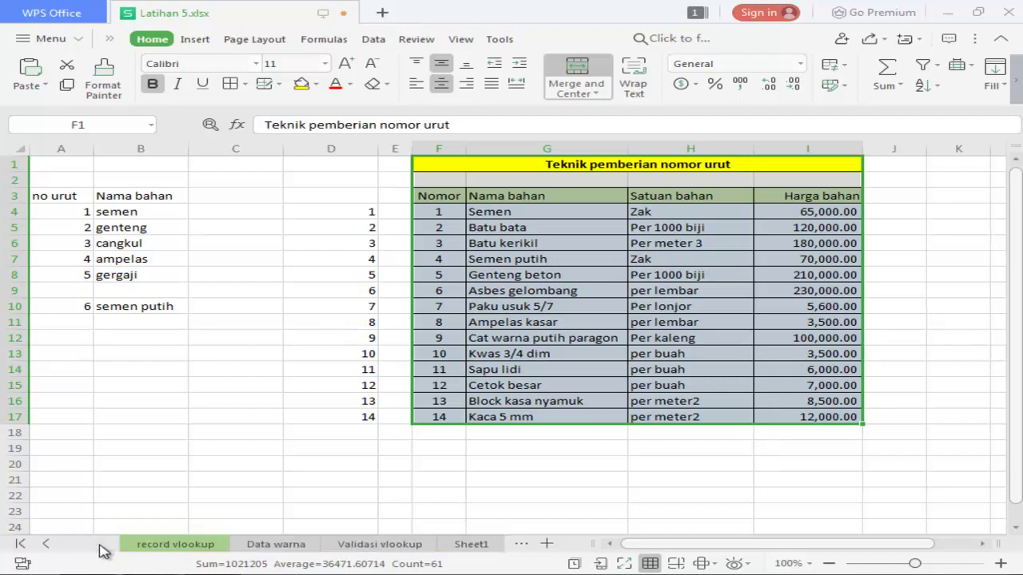
click(20, 546)
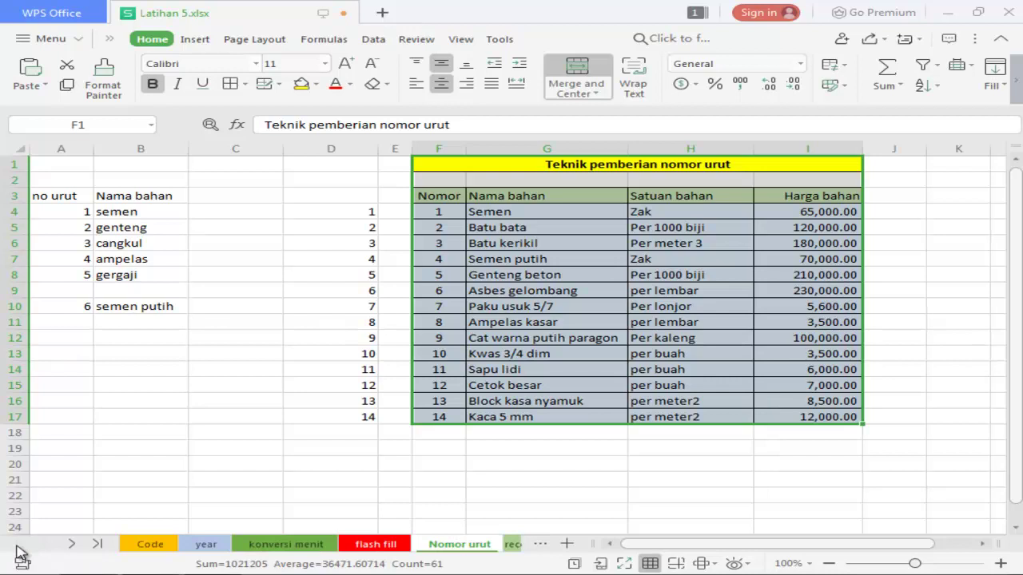
click(99, 544)
click(472, 545)
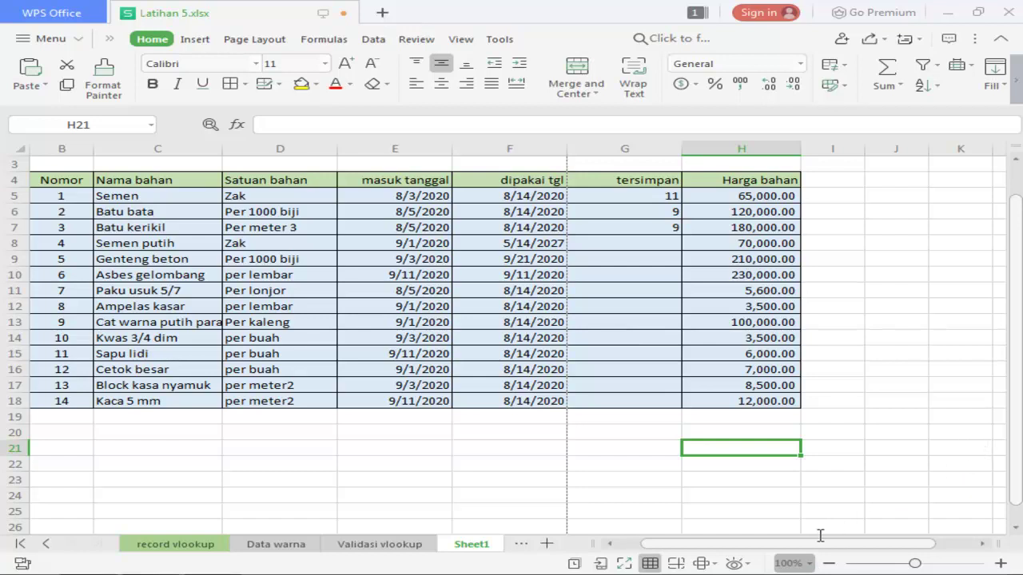
Zoom Sheet1 in to 110%, select J21, and scroll left to column A.
scroll(841, 540, up, 1)
scroll(840, 541, up, 1)
scroll(841, 541, up, 1)
scroll(840, 540, up, 1)
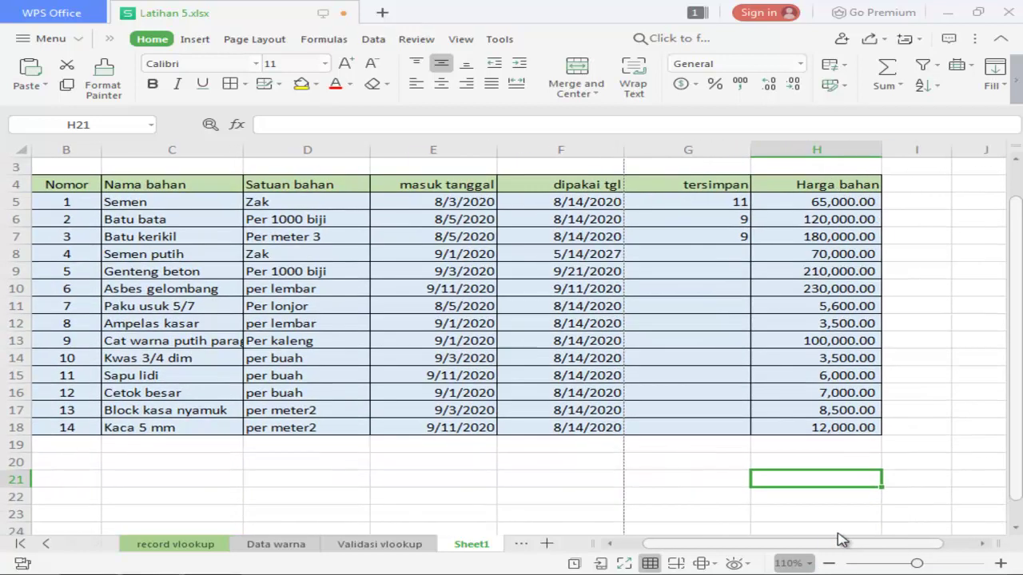
click(961, 484)
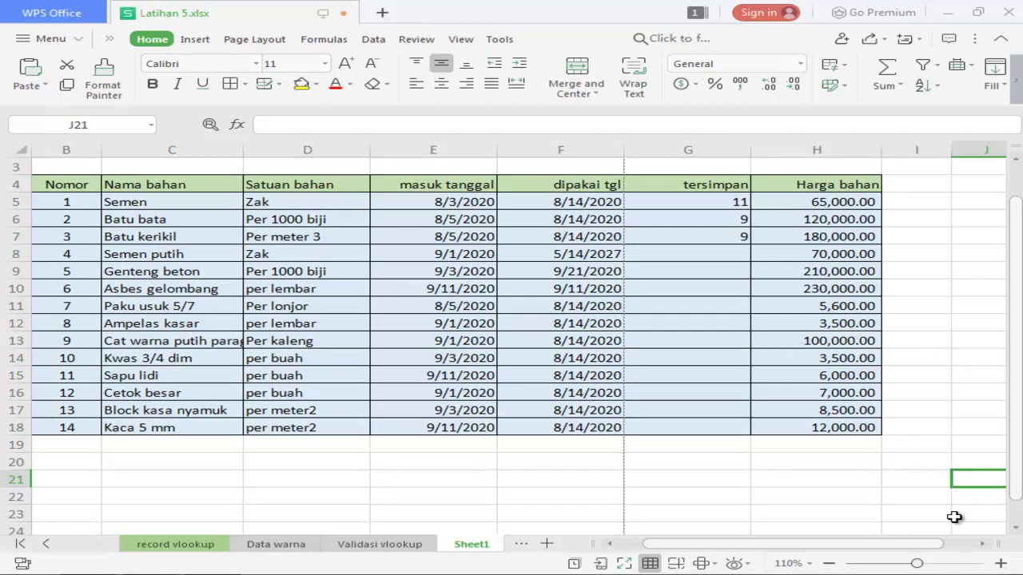
click(611, 544)
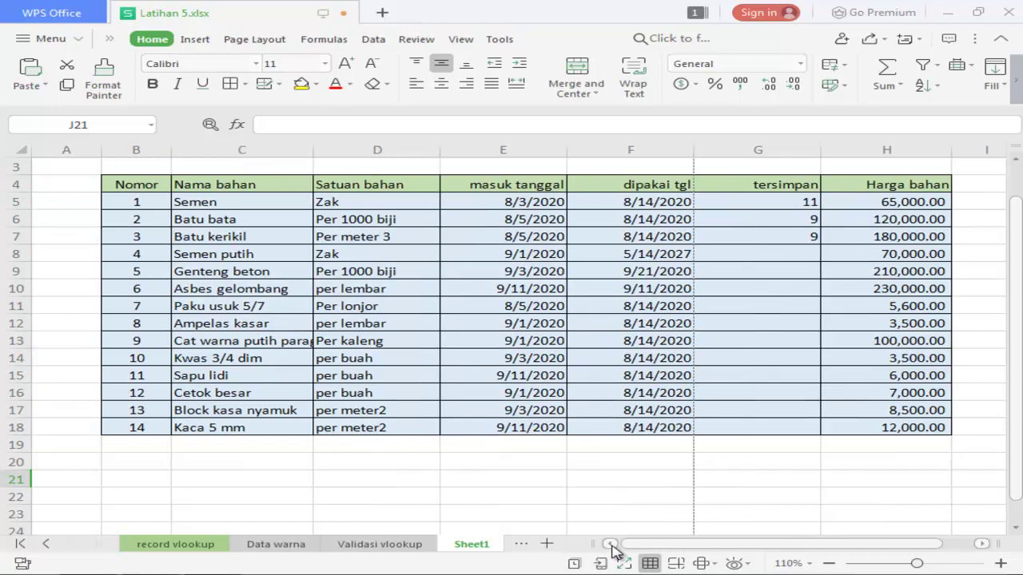